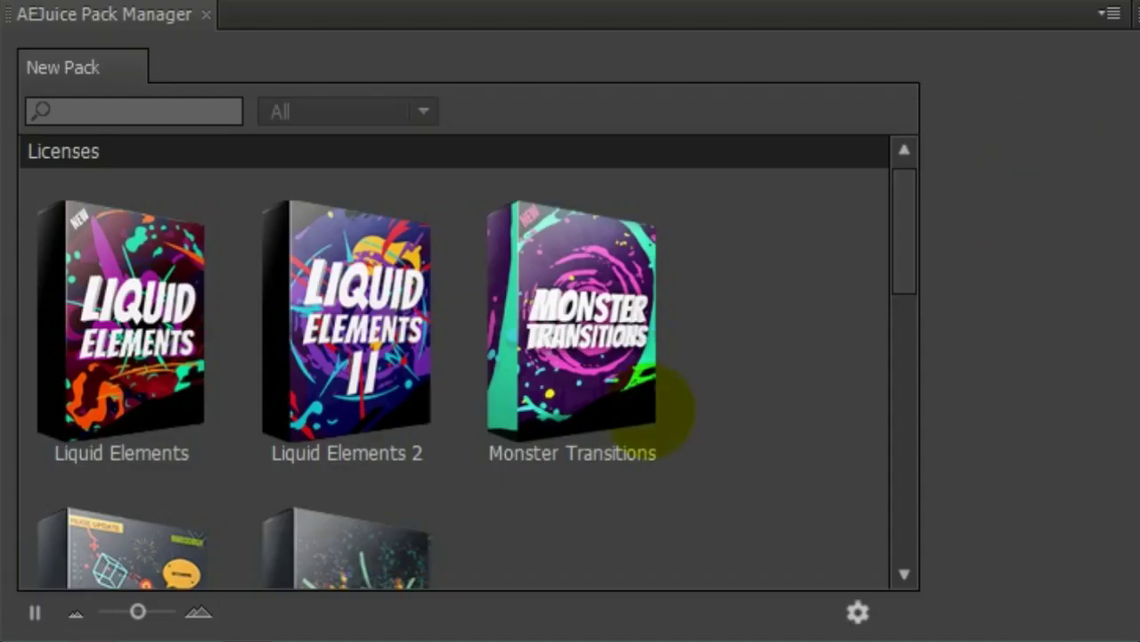
Step: Open the Liquid Elements pack and browse its Explosions animations
click(120, 312)
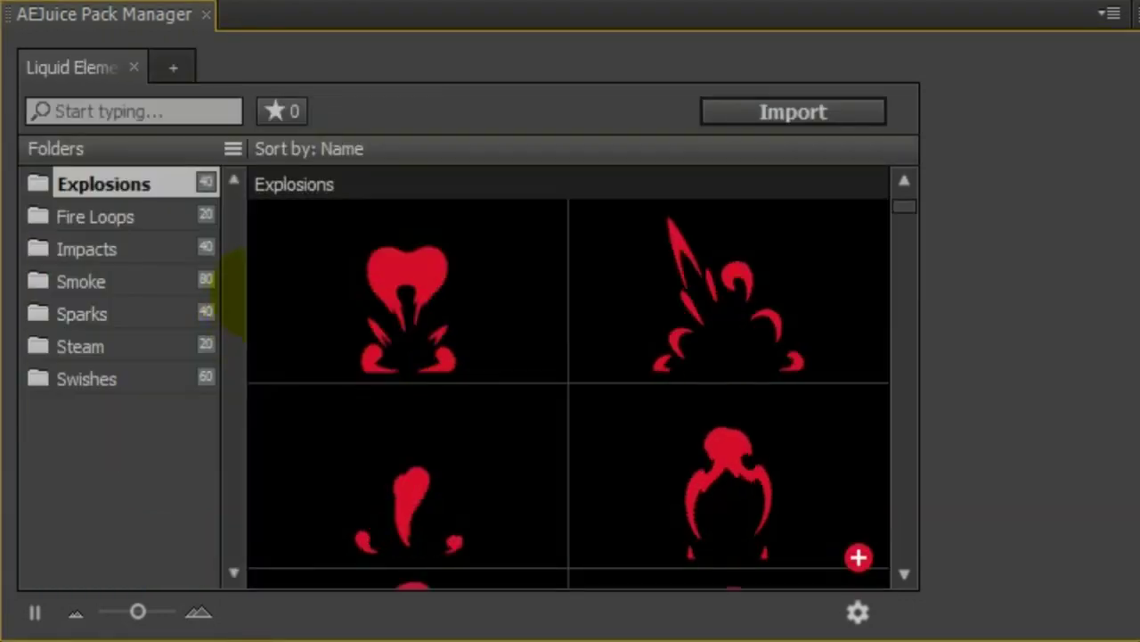
scroll(543, 298, down, 6)
scroll(729, 472, down, 3)
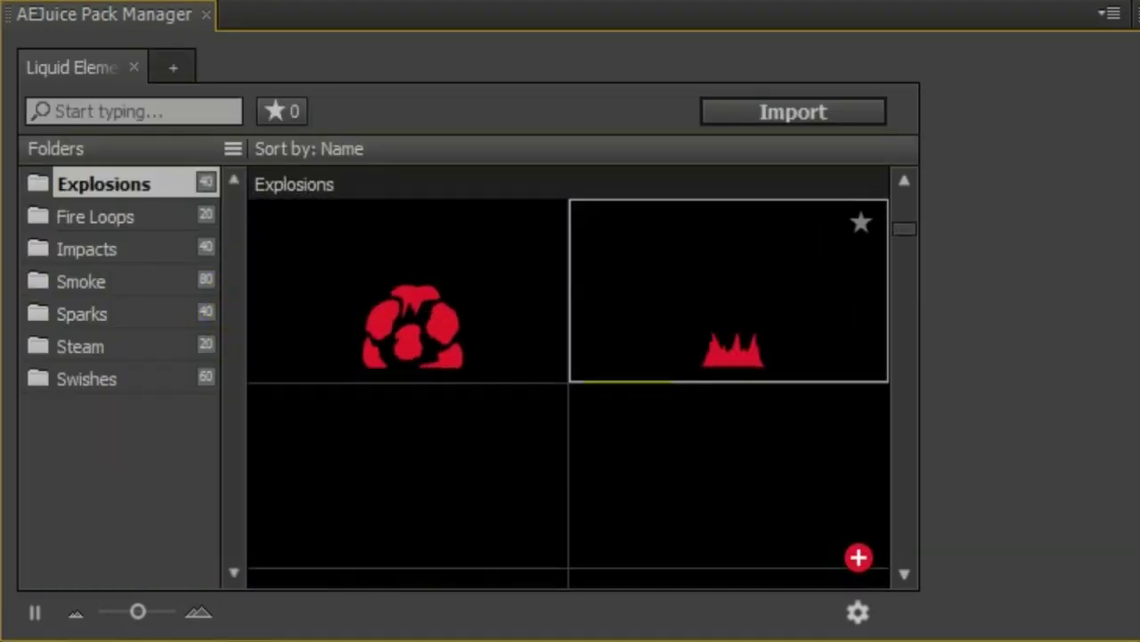
scroll(615, 378, down, 3)
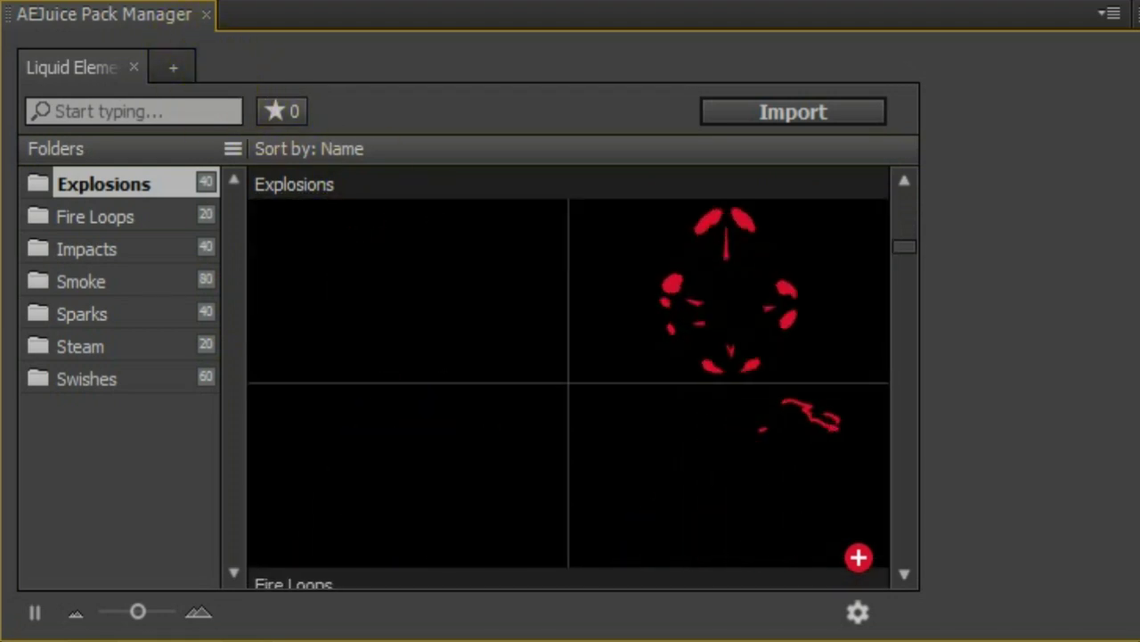
Step: Open the Liquid Elements 2 pack in a new pack tab and browse its animations
click(172, 68)
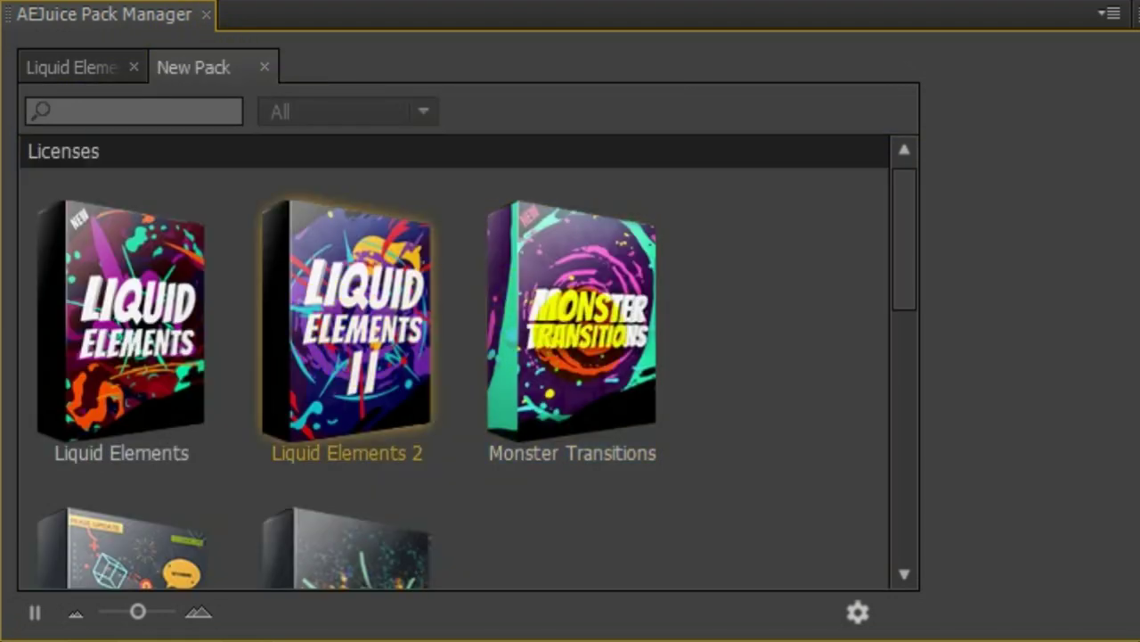
click(347, 321)
scroll(571, 331, down, 3)
Step: Open the Monster Transitions pack in a new pack tab and browse from Circles to Montage
click(304, 69)
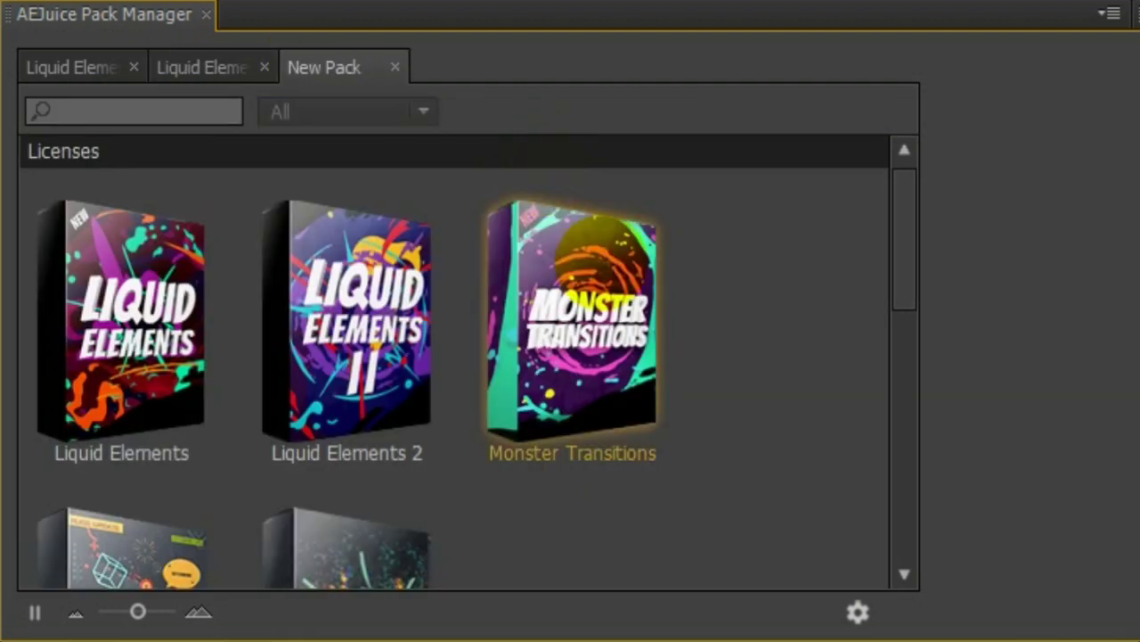
click(572, 321)
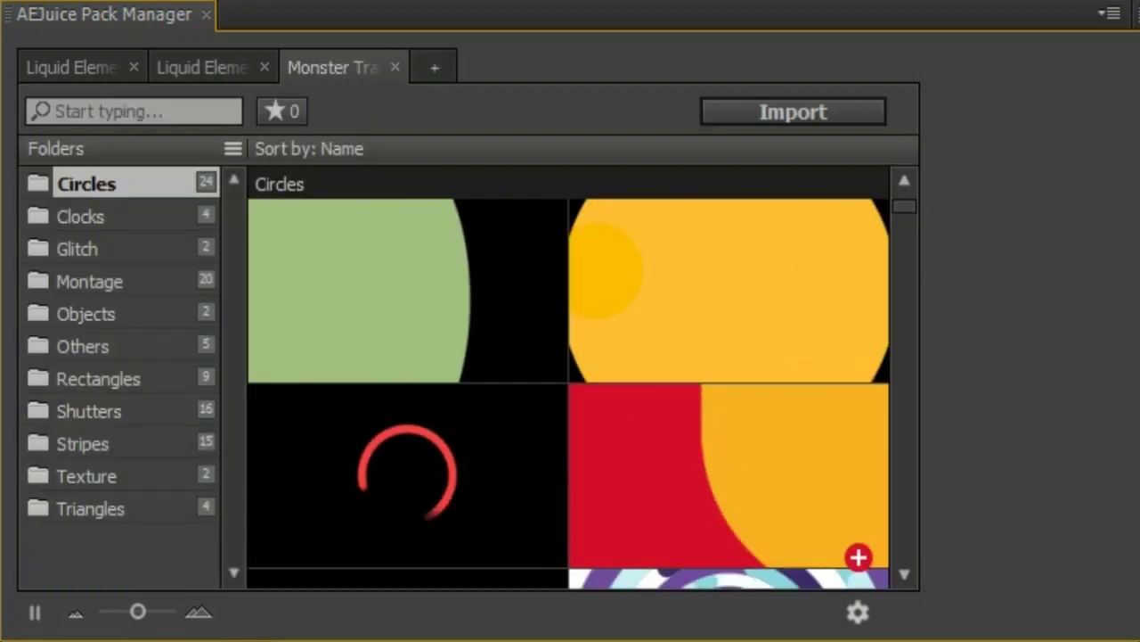
scroll(598, 290, down, 10)
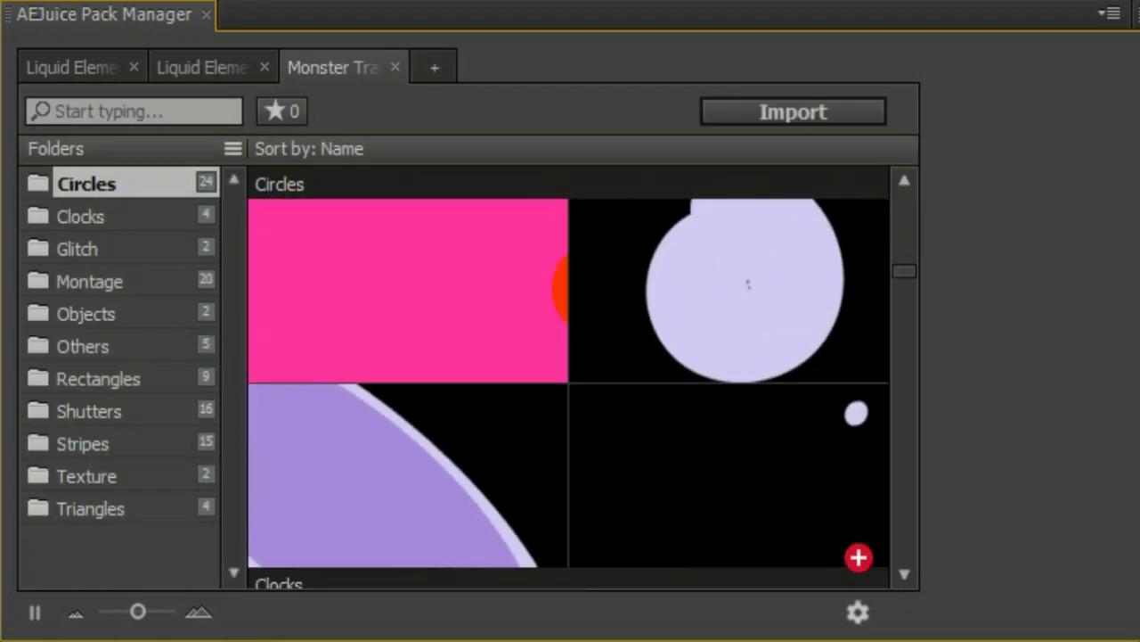
scroll(601, 290, down, 1)
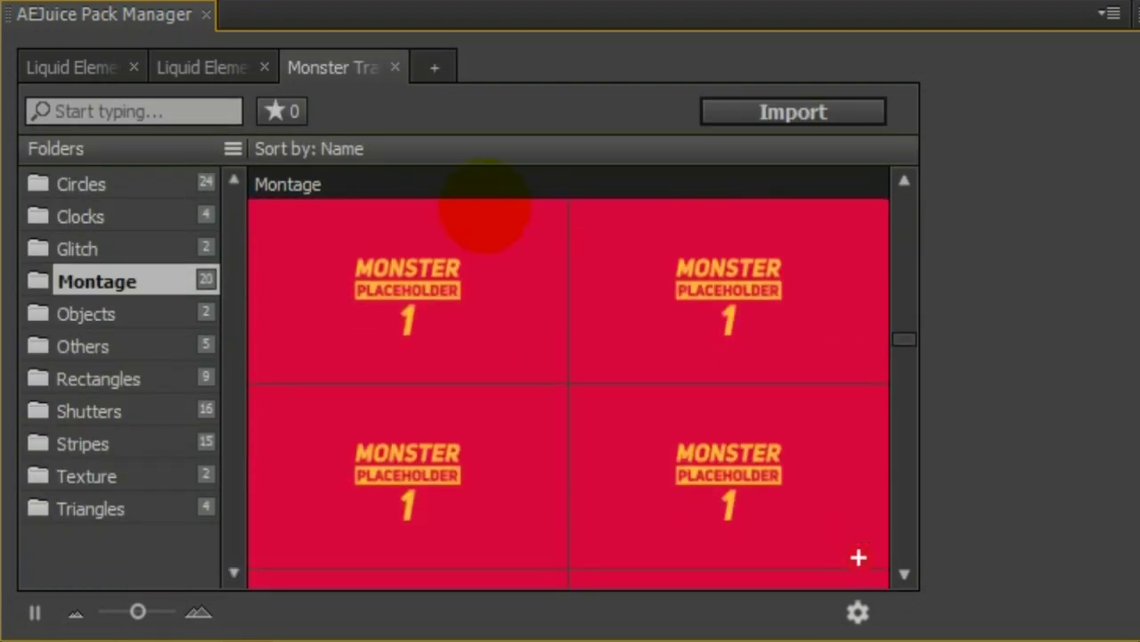
Step: Open the Shape Elements 2 pack in another pack tab and browse its free elements
click(434, 68)
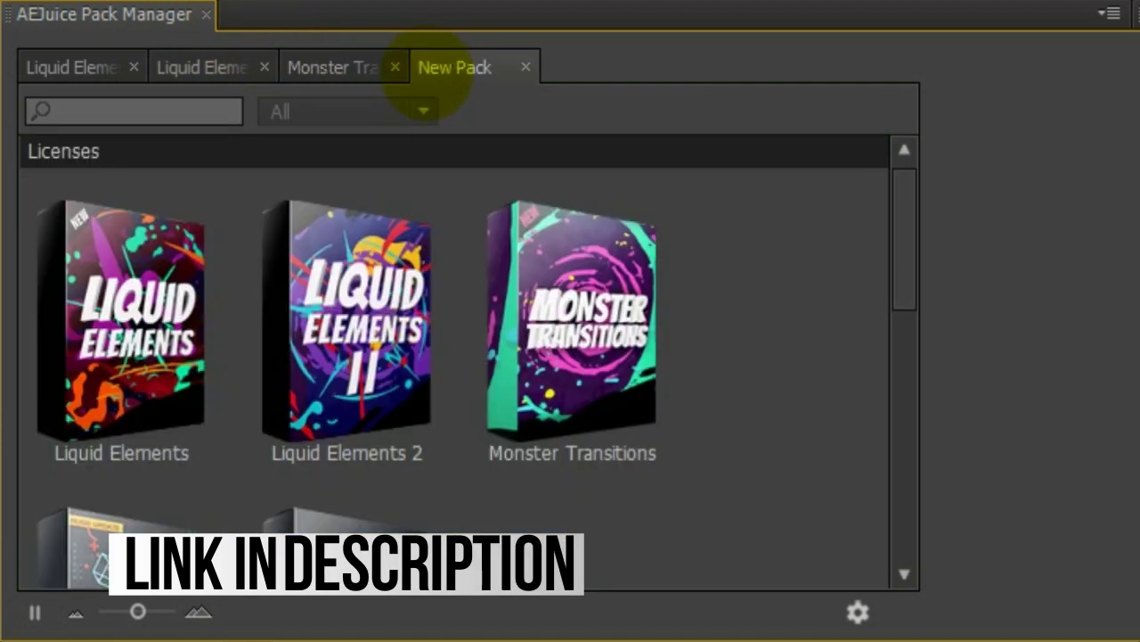
scroll(356, 509, down, 5)
double_click(458, 274)
scroll(569, 384, down, 5)
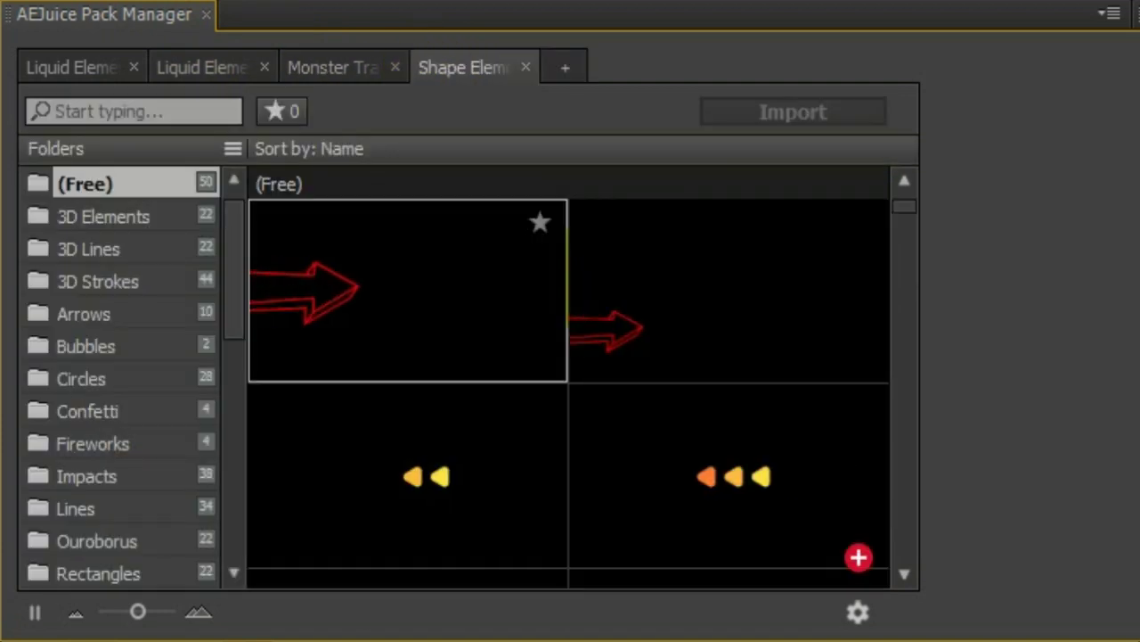
scroll(568, 383, down, 5)
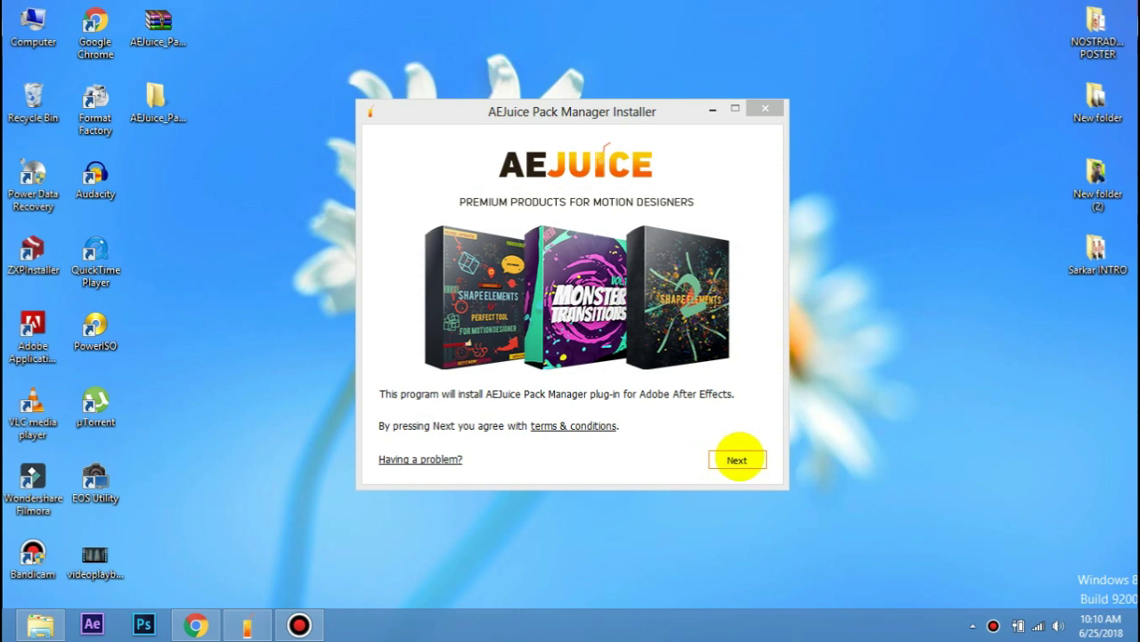
Step: Proceed with the AEJuice Pack Manager installation and open the AEJuice Pack Manager panel in After Effects
click(737, 460)
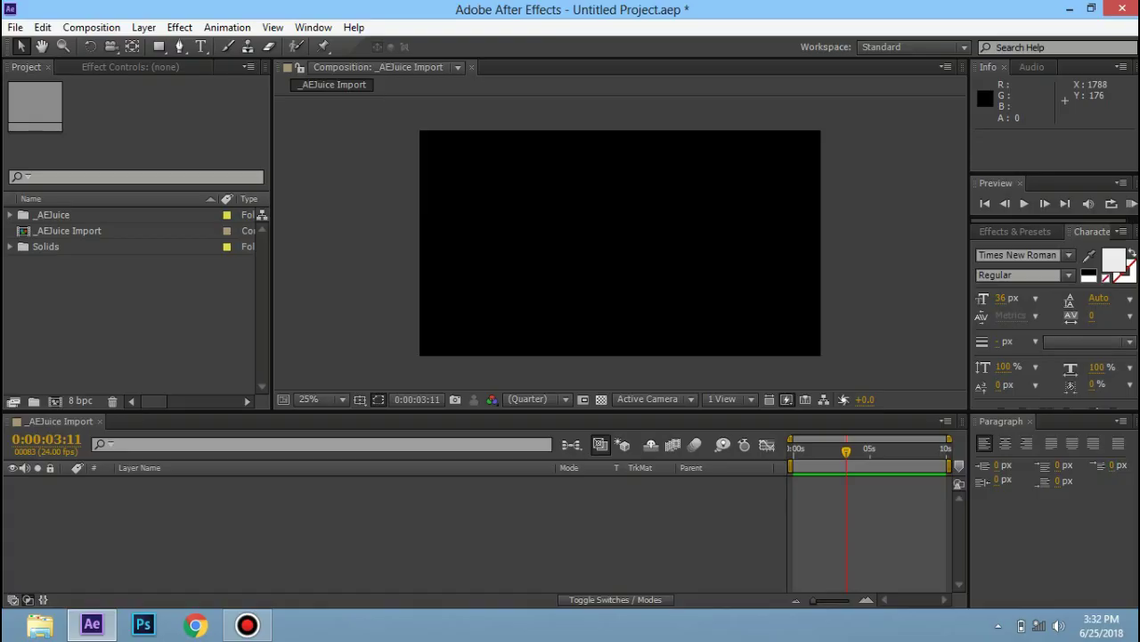
click(314, 27)
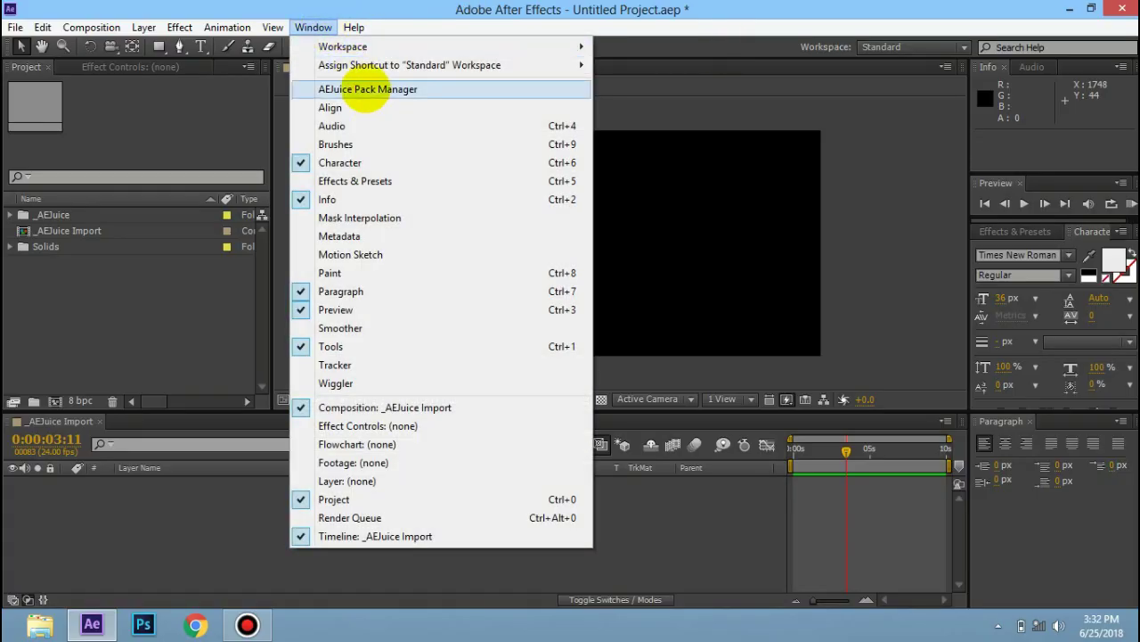
click(366, 89)
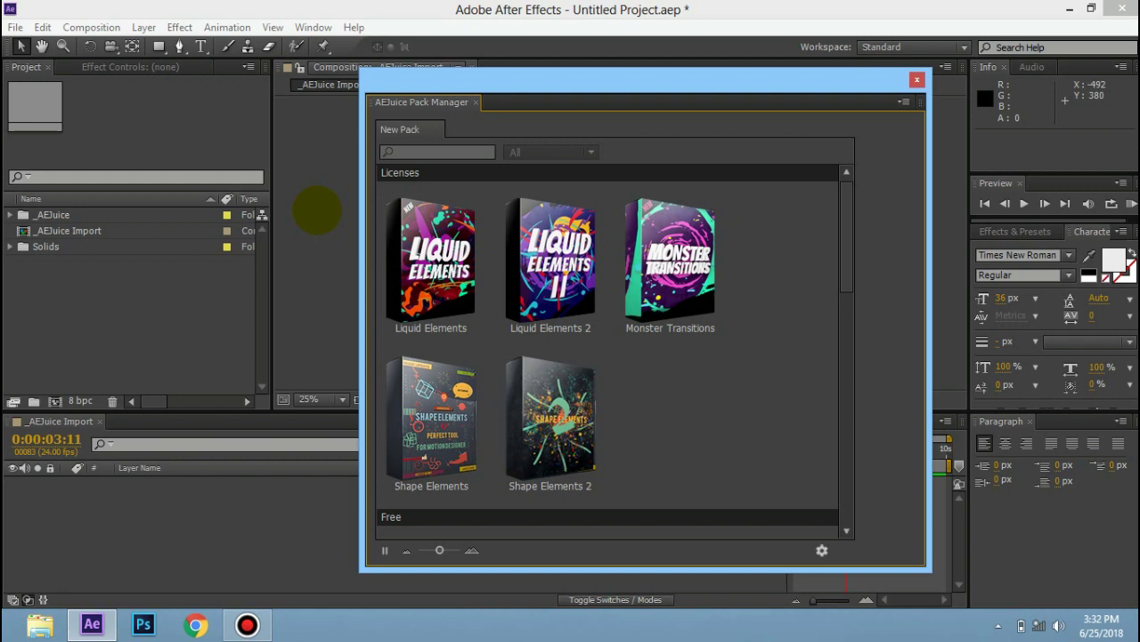
Step: Look through the licensed and free packs and open the Liquid Elements pack
drag(847, 224, 822, 367)
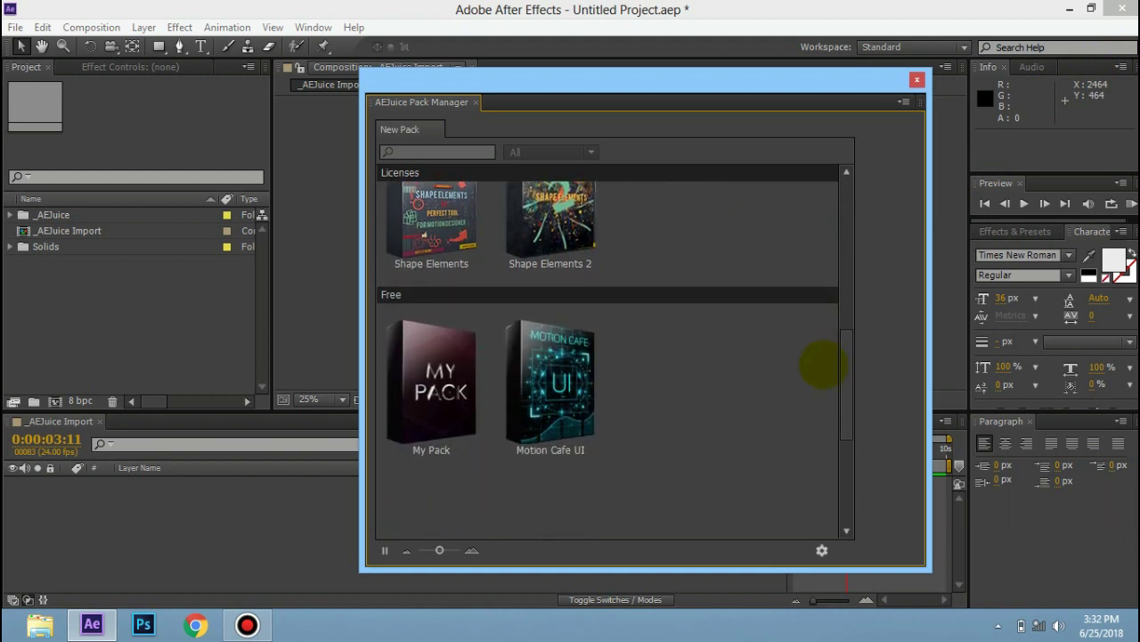
drag(848, 374, 856, 173)
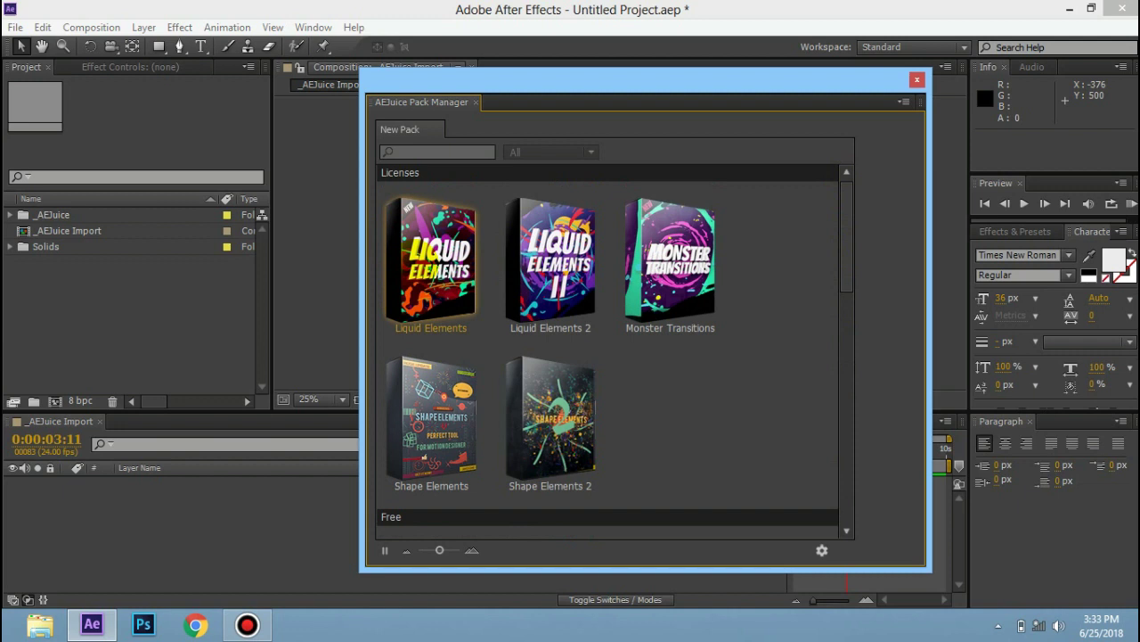
double_click(429, 257)
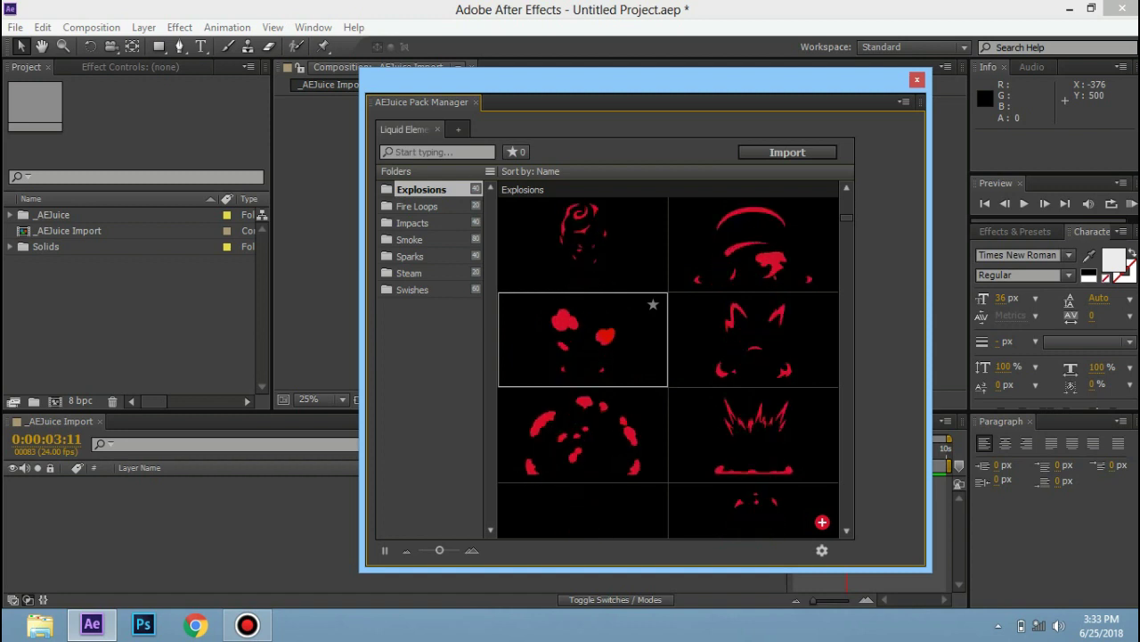
Step: Open the Liquid Elements 2 pack in a new pack tab and examine its Drops and Explosions animations
click(458, 129)
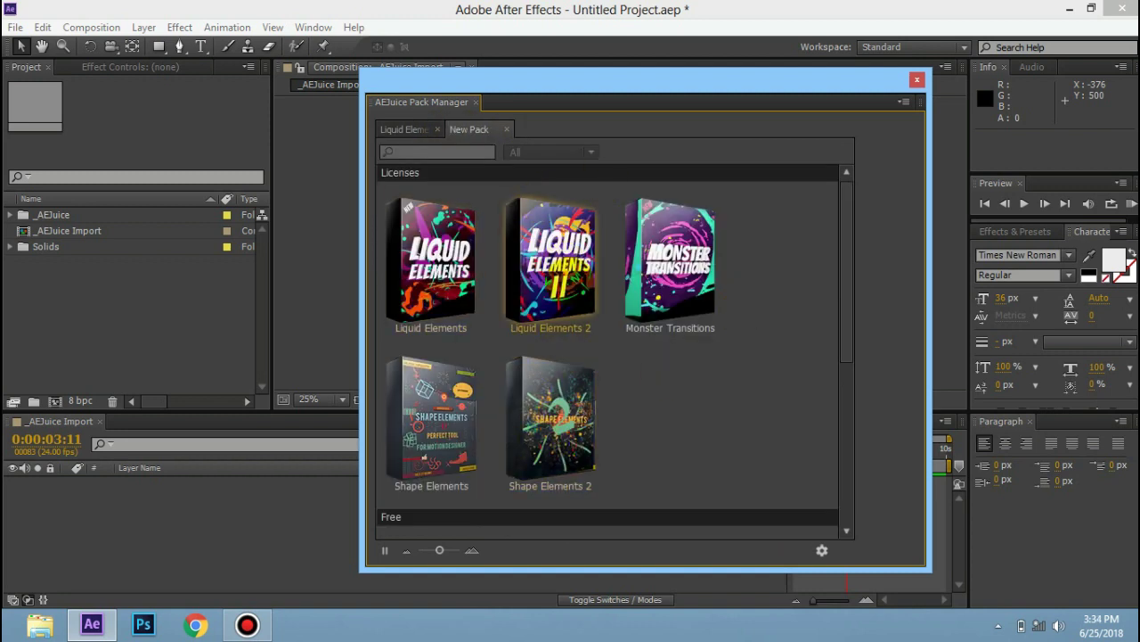
click(550, 259)
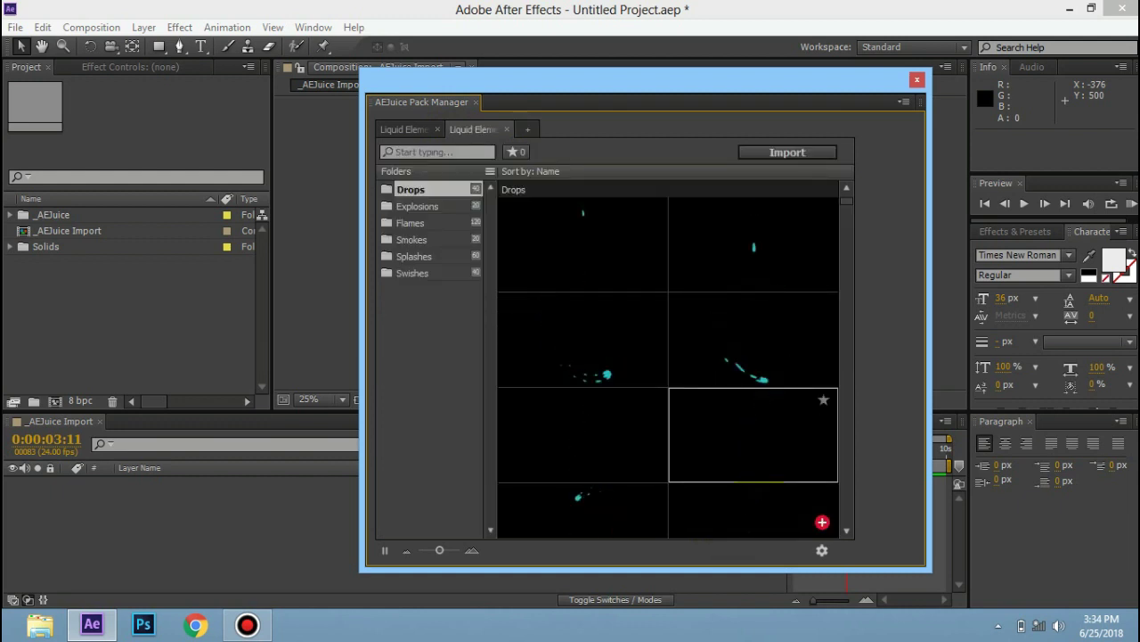
scroll(668, 365, down, 2)
scroll(668, 365, up, 1)
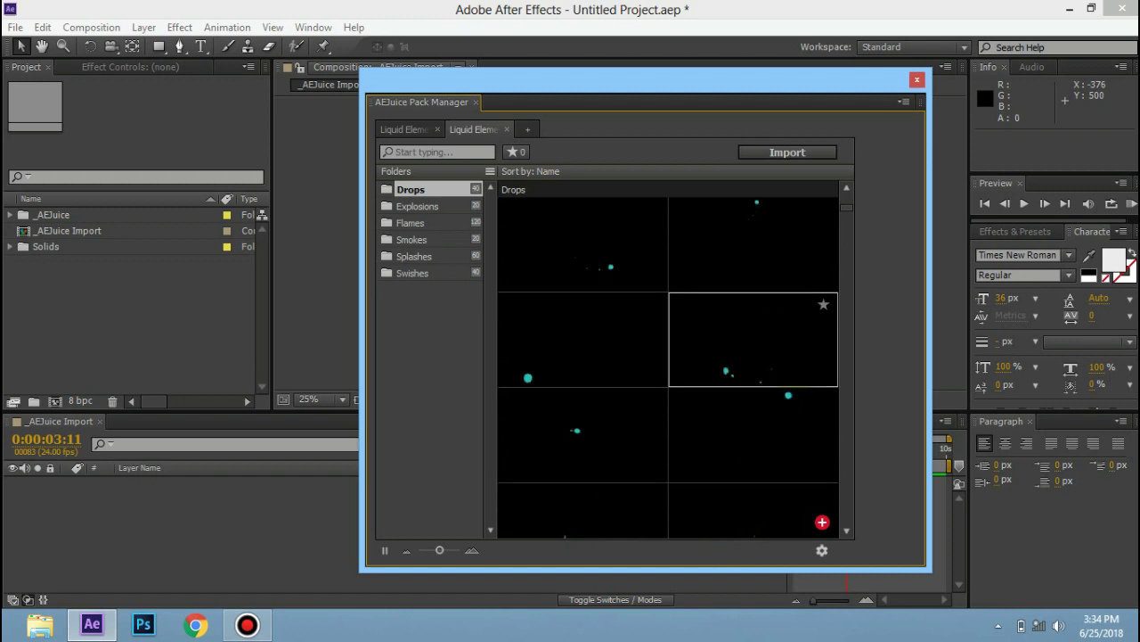
scroll(669, 366, down, 1)
scroll(668, 366, up, 1)
scroll(668, 365, down, 1)
scroll(668, 366, down, 1)
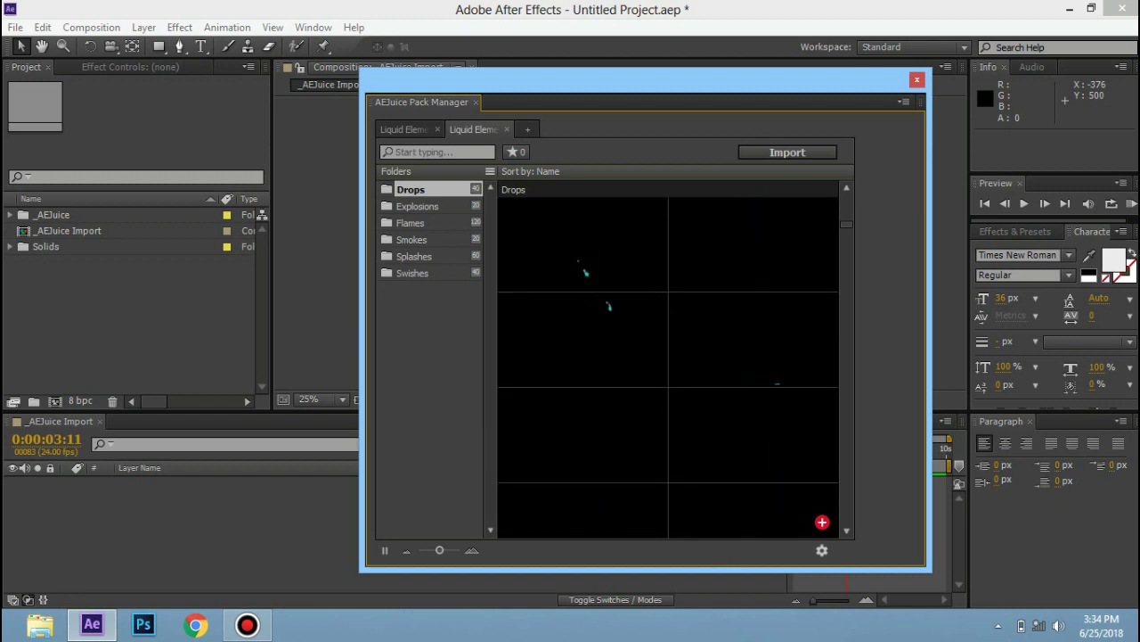
scroll(668, 365, down, 10)
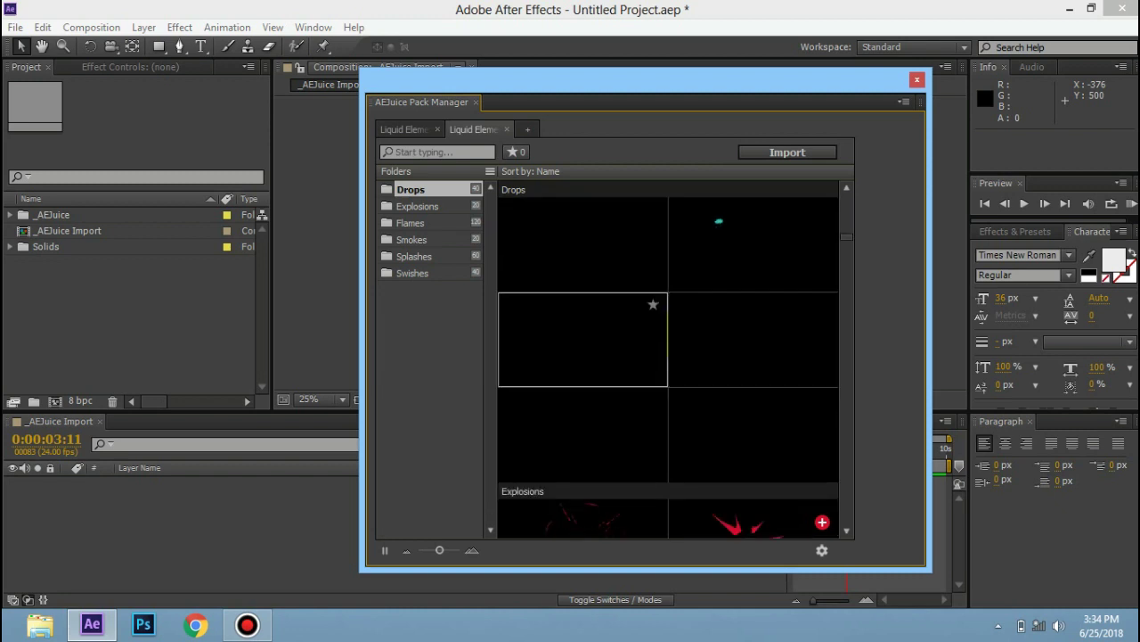
scroll(668, 365, down, 3)
scroll(668, 365, up, 7)
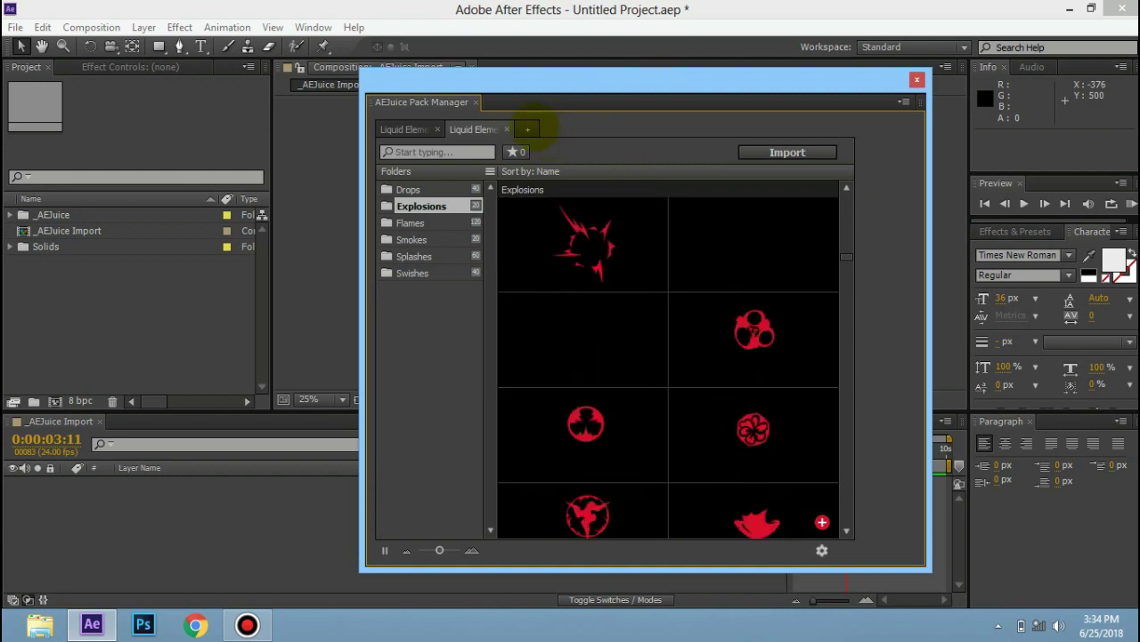
Step: Open the Monster Transitions pack in a new pack tab and examine its transitions from Circles through Montage
click(527, 130)
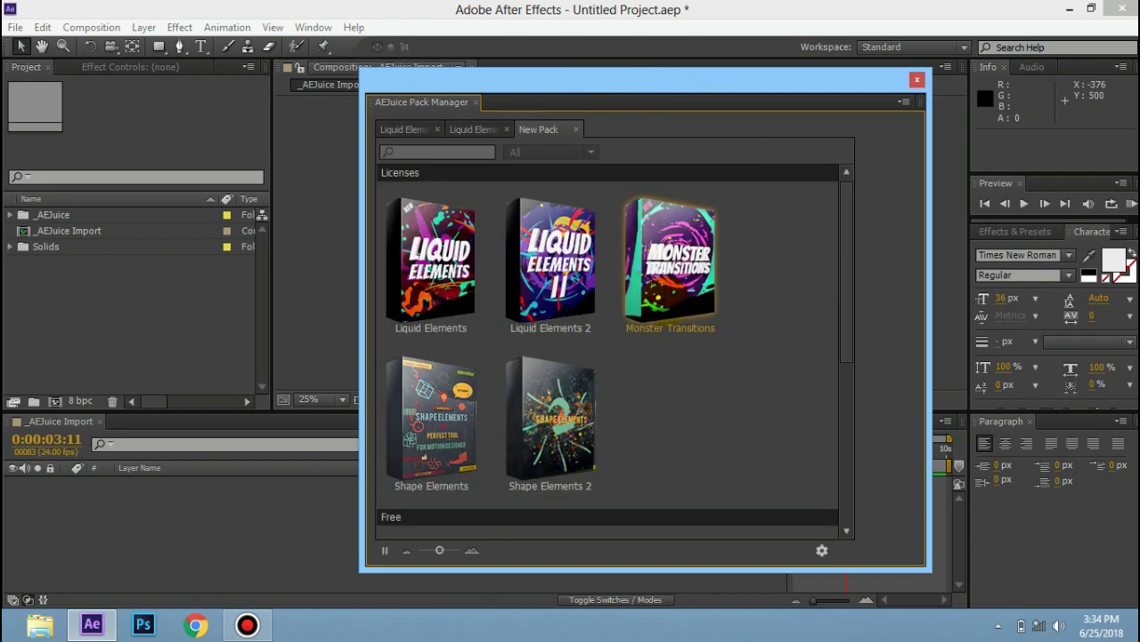
click(670, 263)
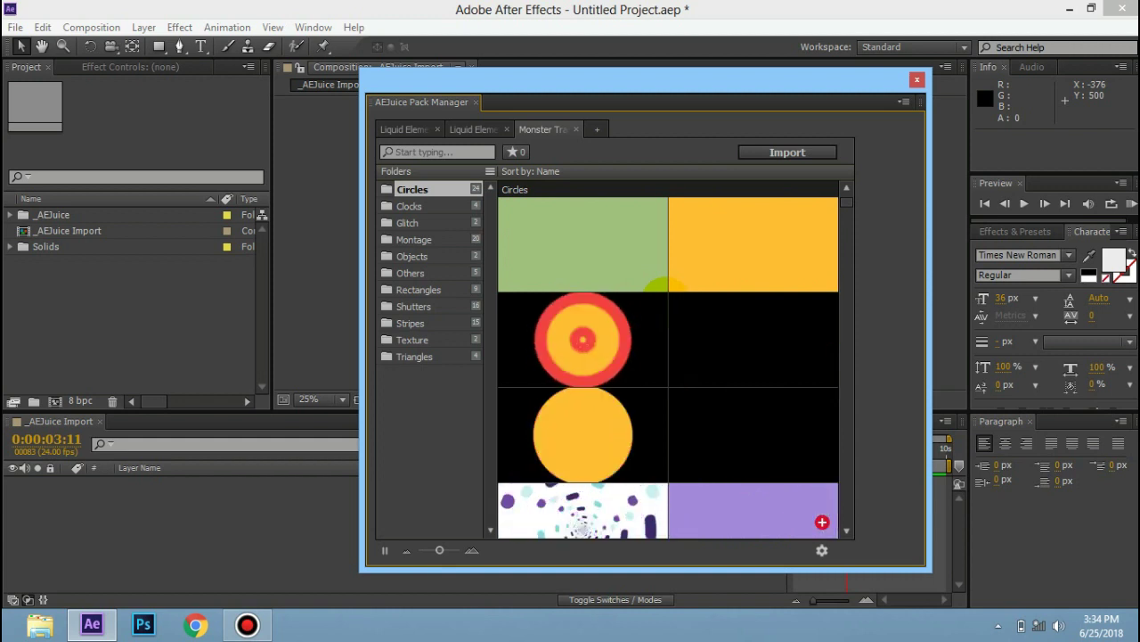
scroll(726, 367, down, 4)
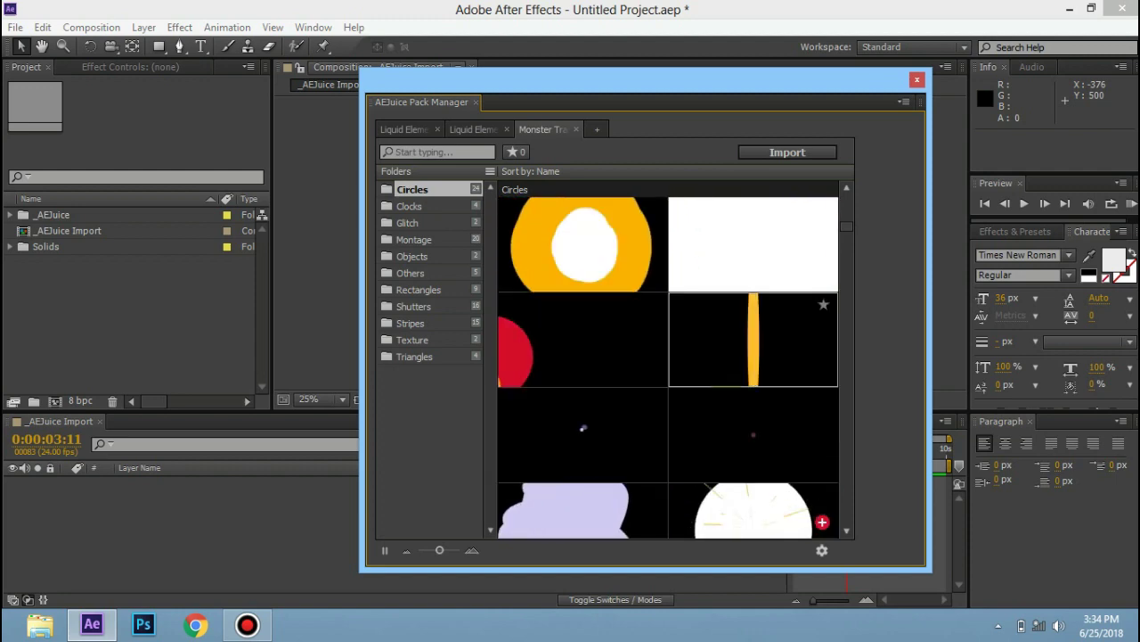
scroll(668, 367, down, 3)
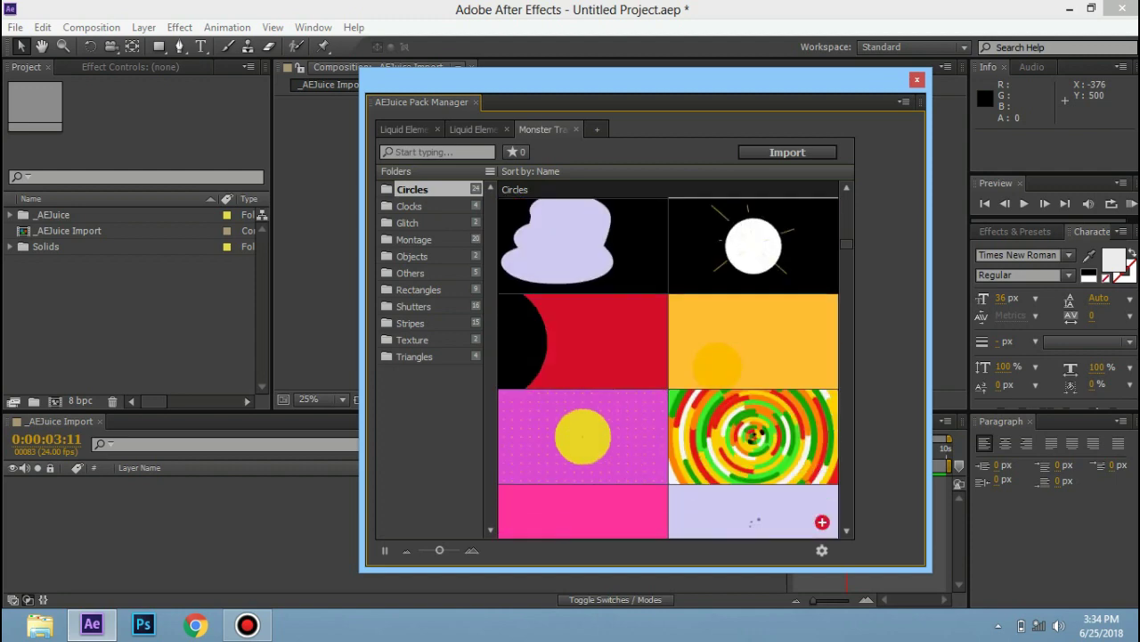
scroll(669, 367, down, 2)
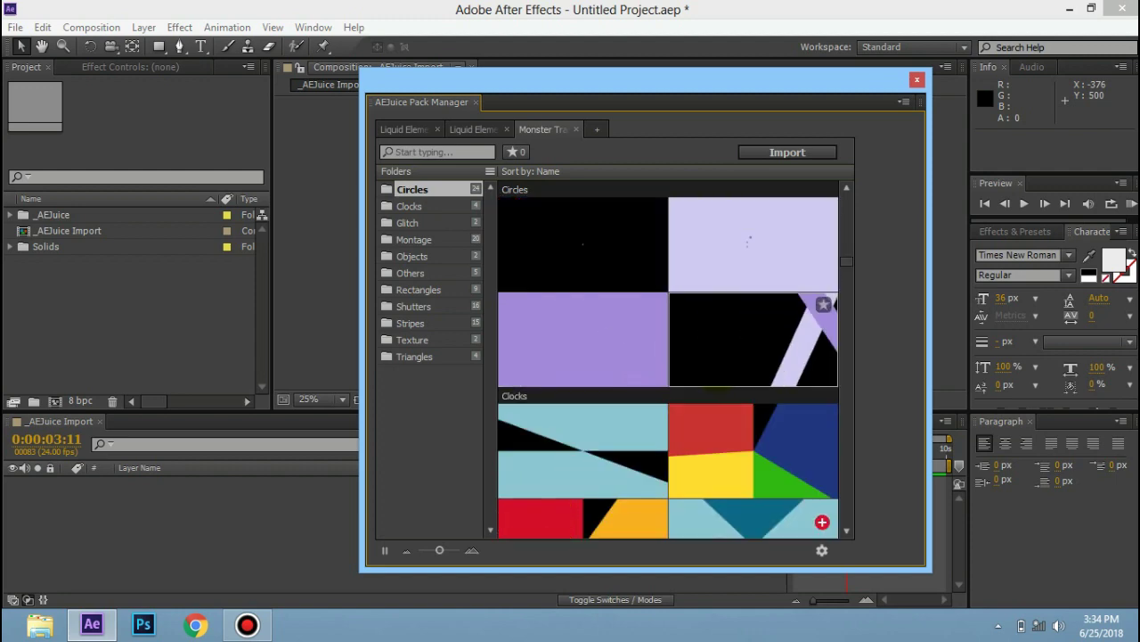
scroll(821, 522, down, 6)
scroll(821, 522, down, 2)
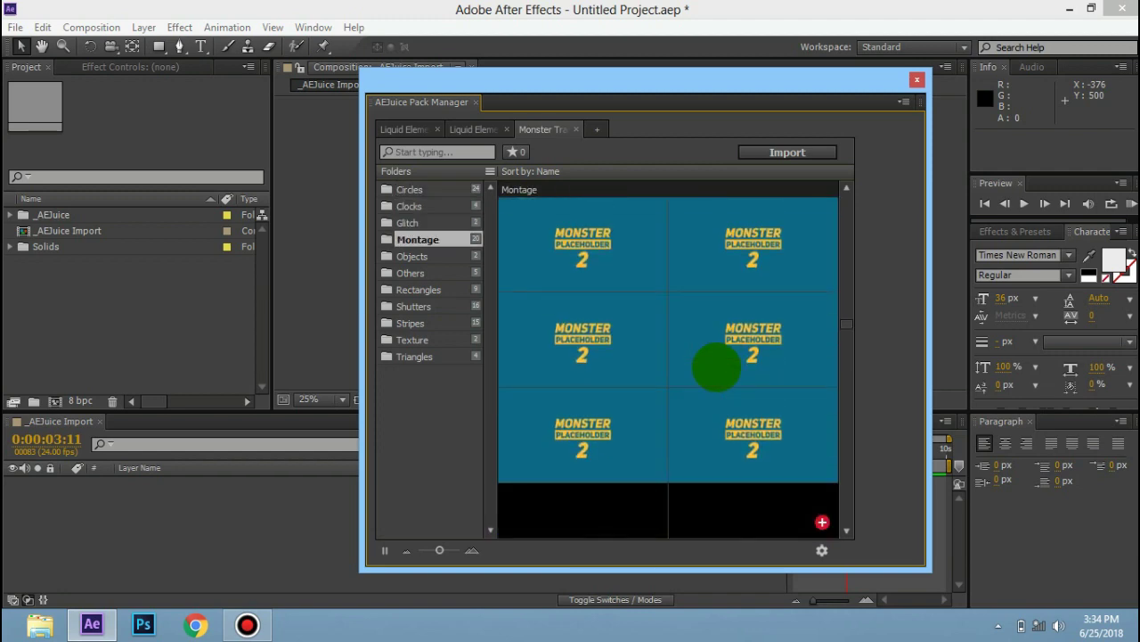
Step: Open the Shape Elements and Shape Elements 2 packs in separate new pack tabs
click(597, 129)
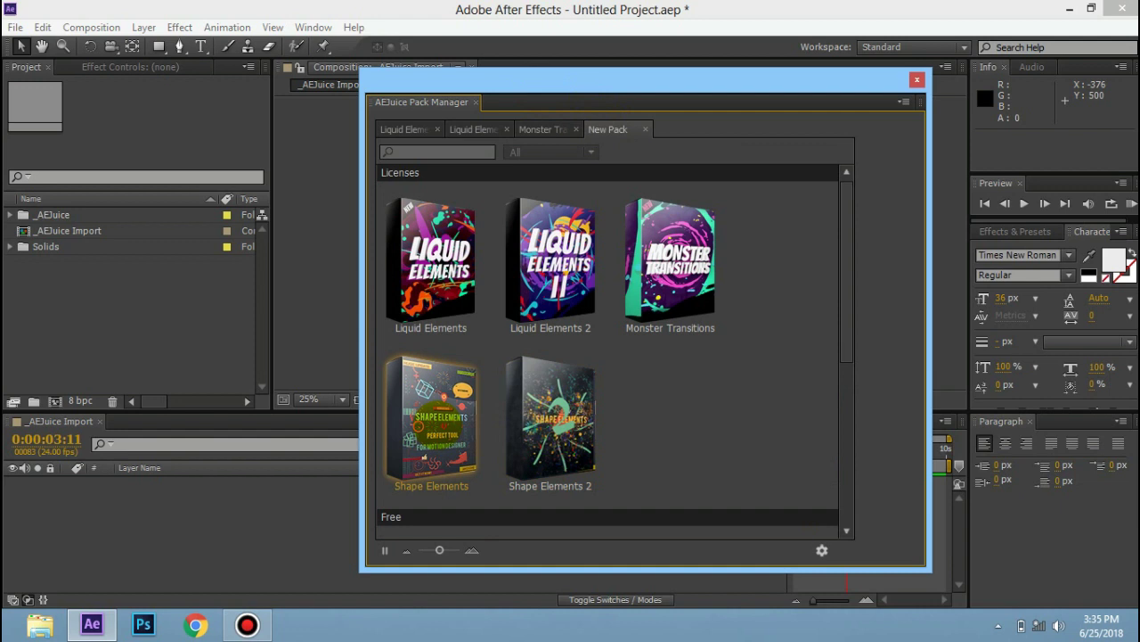
click(435, 424)
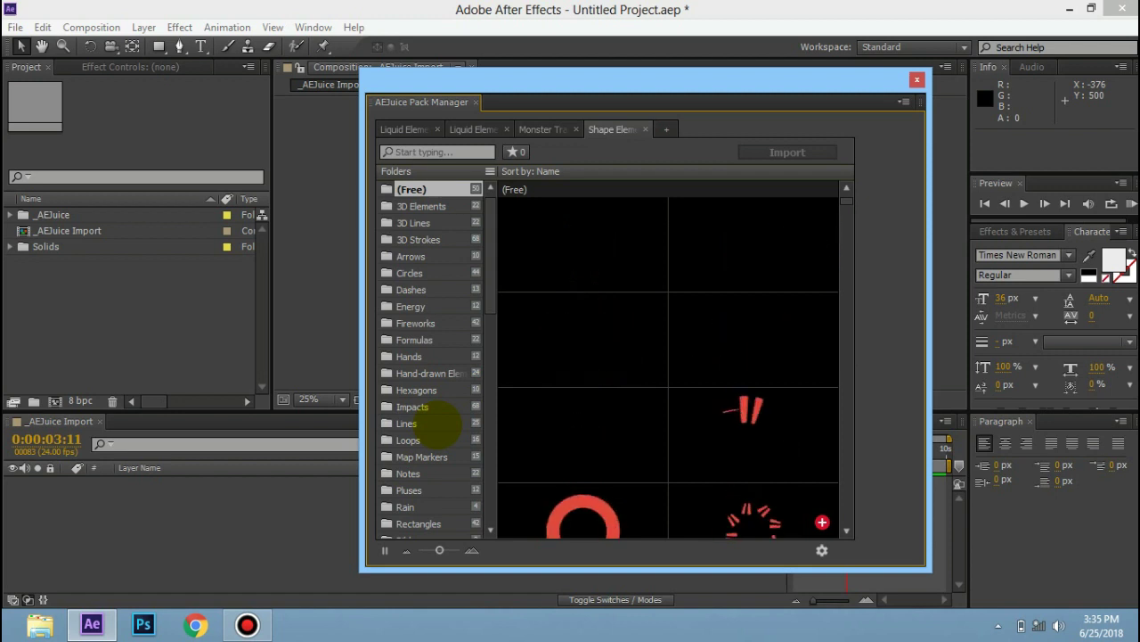
click(666, 130)
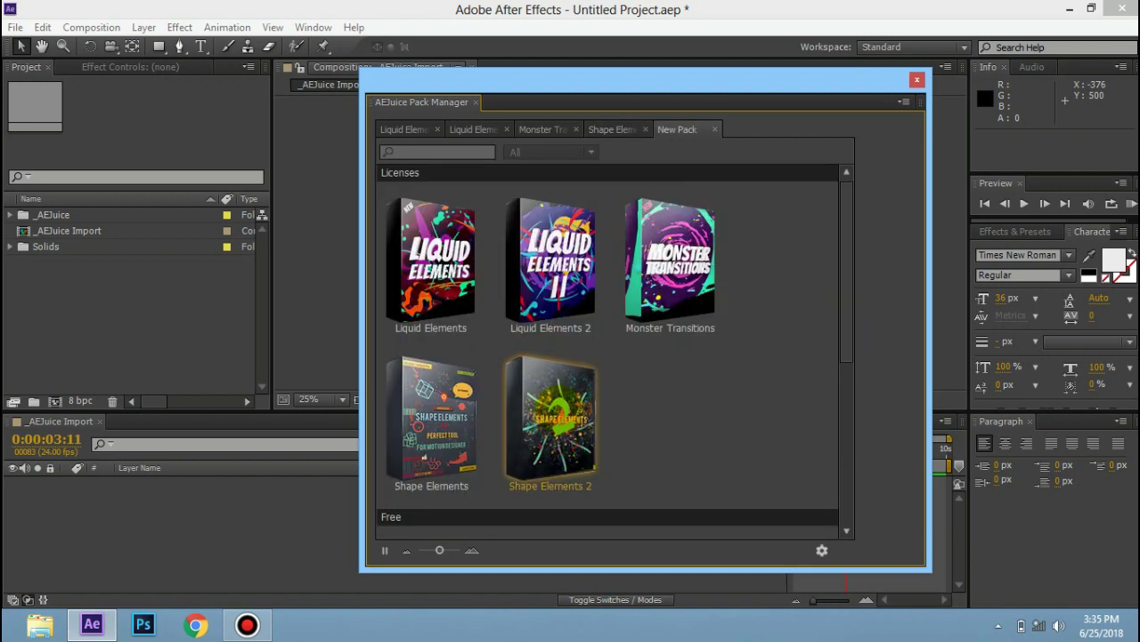
click(551, 419)
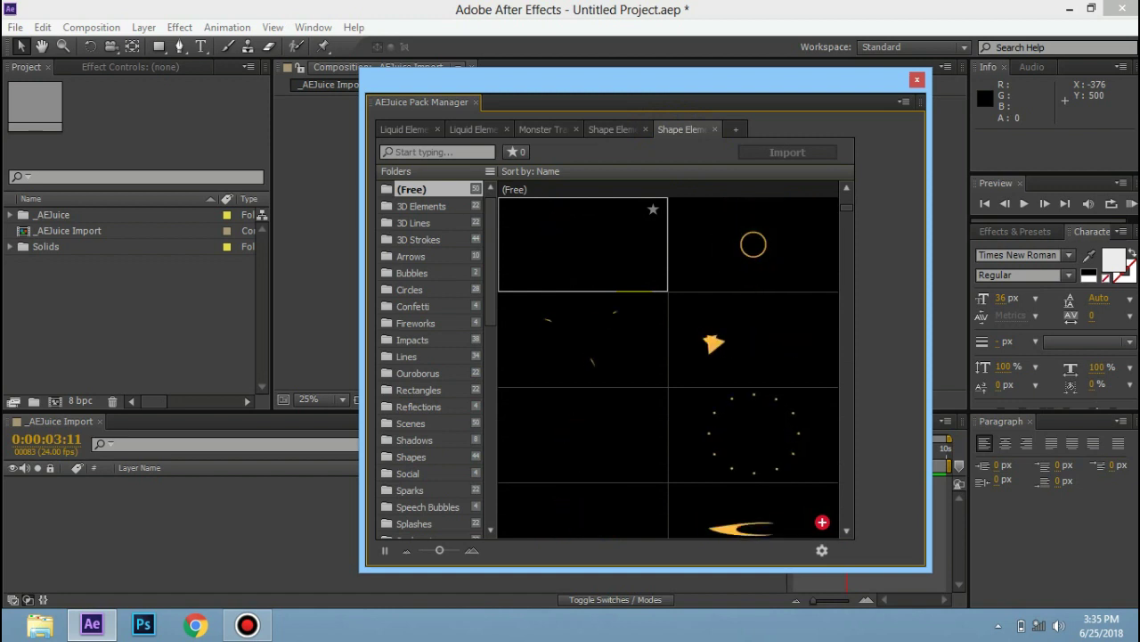
Step: Browse the (Free) and 3D Elements folders of the Shape Elements 2 pack
scroll(657, 303, down, 10)
scroll(584, 339, down, 5)
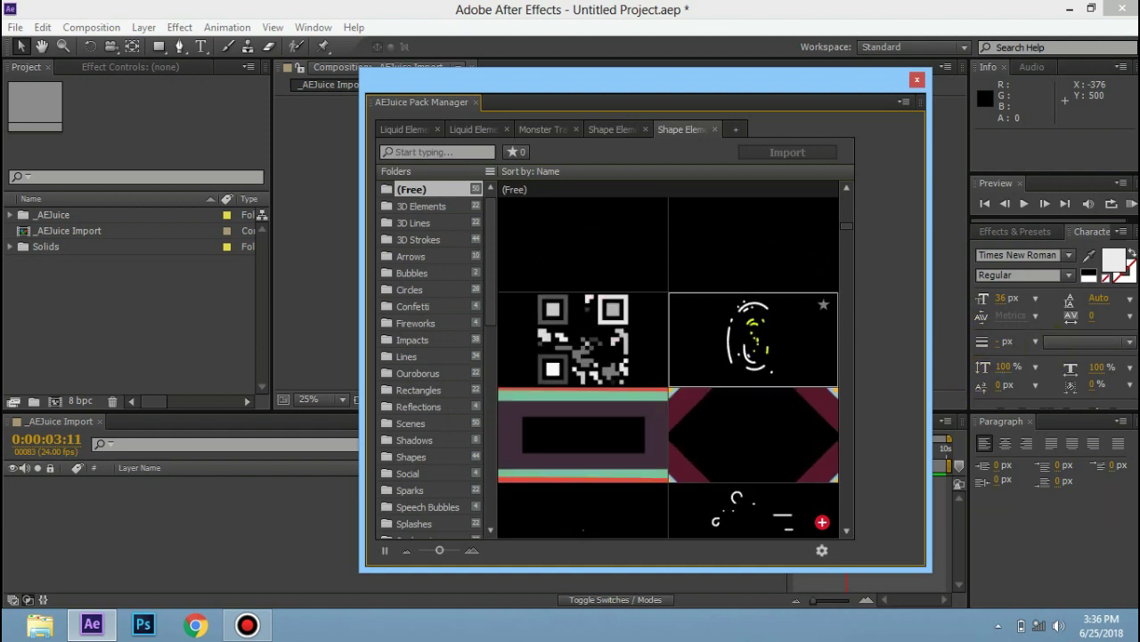
scroll(647, 301, down, 3)
scroll(571, 331, up, 4)
scroll(557, 463, down, 2)
scroll(669, 360, down, 4)
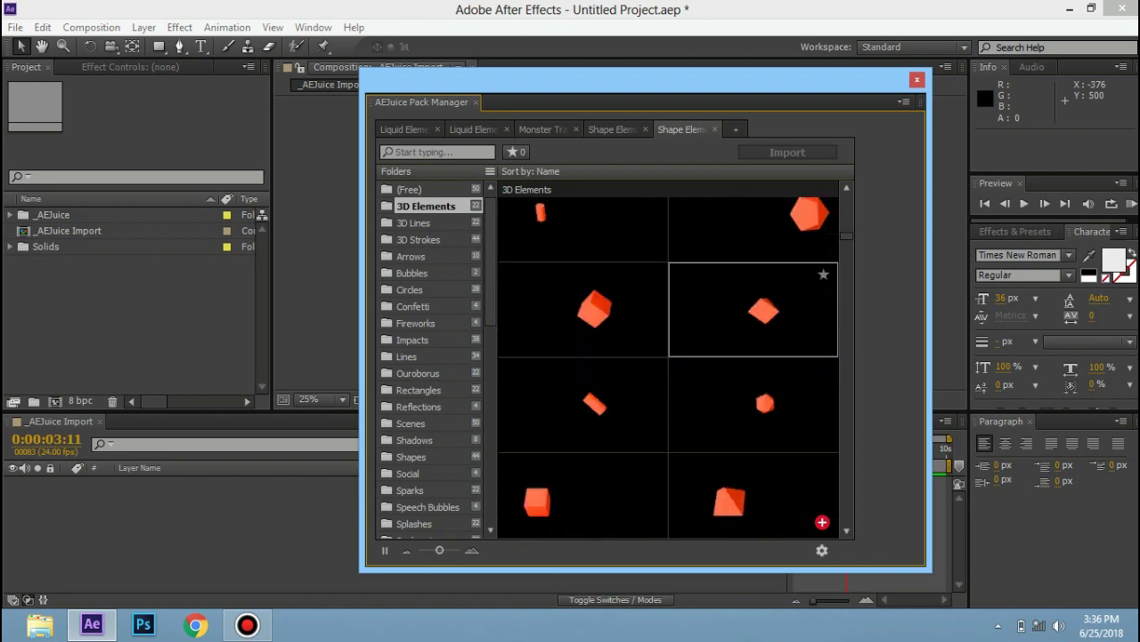
Step: Open the free Motion Cafe UI pack in a new pack tab
scroll(682, 392, down, 5)
click(736, 129)
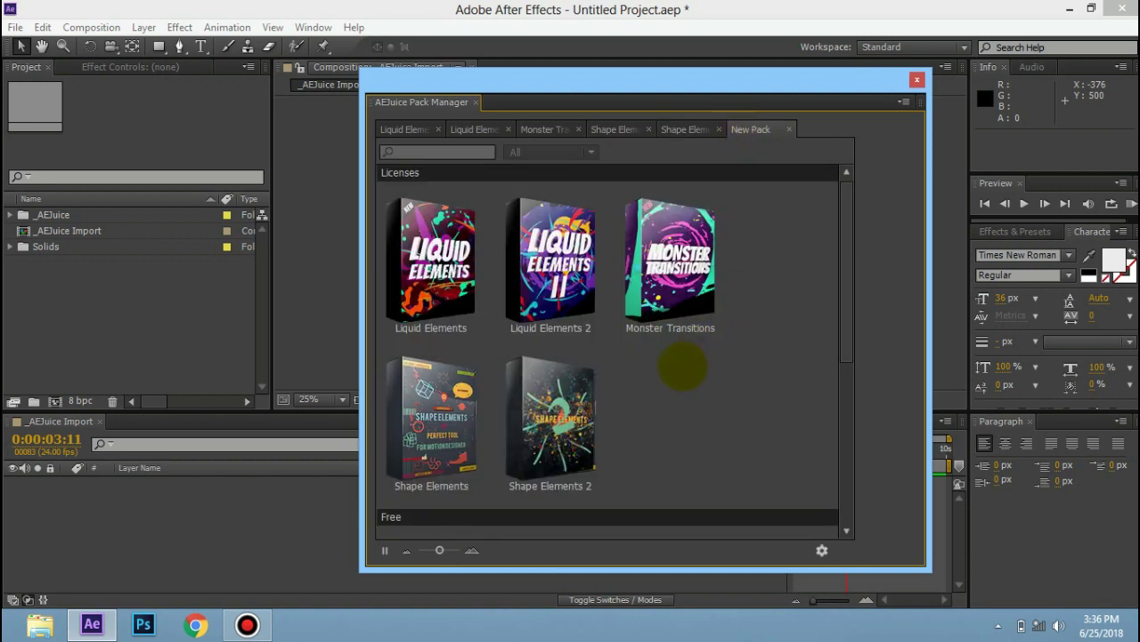
scroll(681, 368, down, 3)
scroll(681, 365, down, 1)
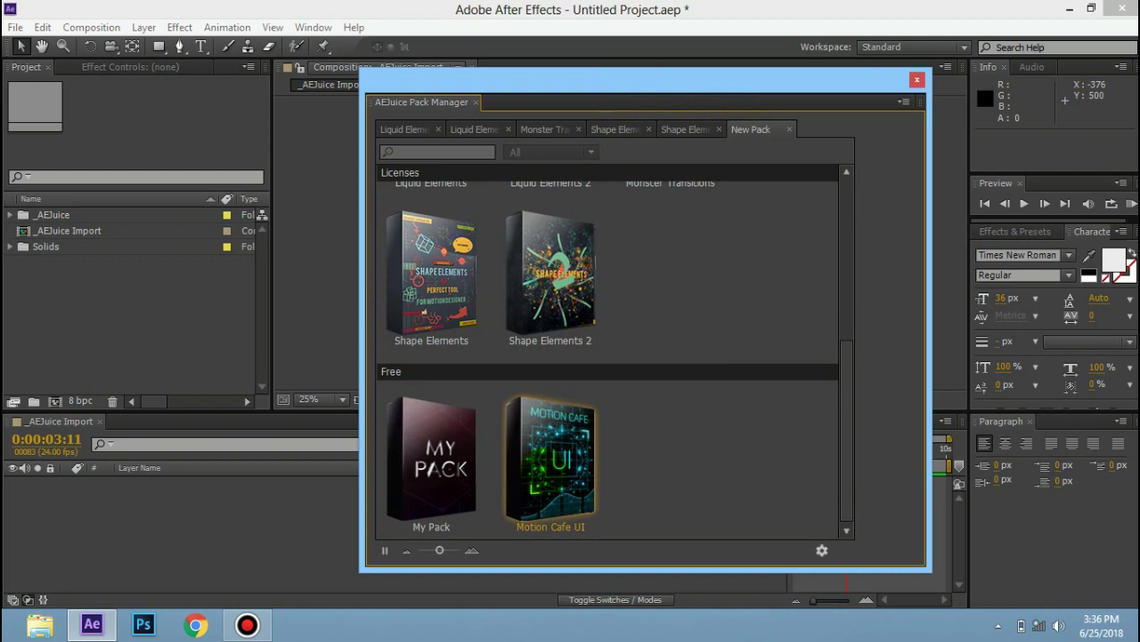
click(550, 459)
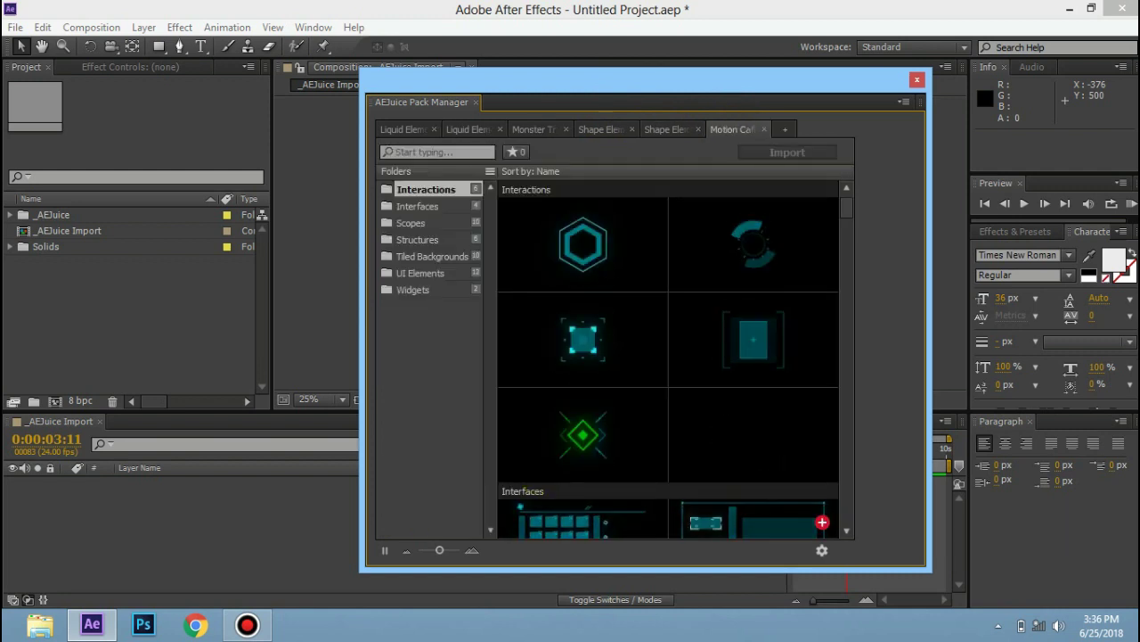
Step: Examine the Motion Cafe UI animations from Interactions through Tiled Backgrounds, and open another new pack tab
scroll(582, 348, down, 2)
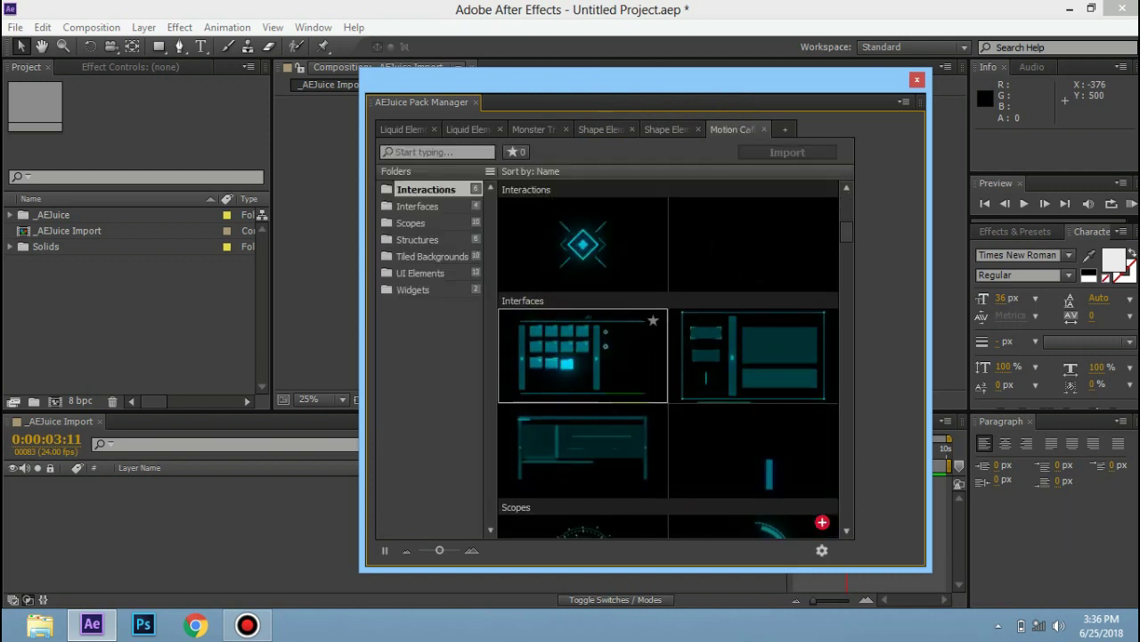
scroll(583, 348, down, 15)
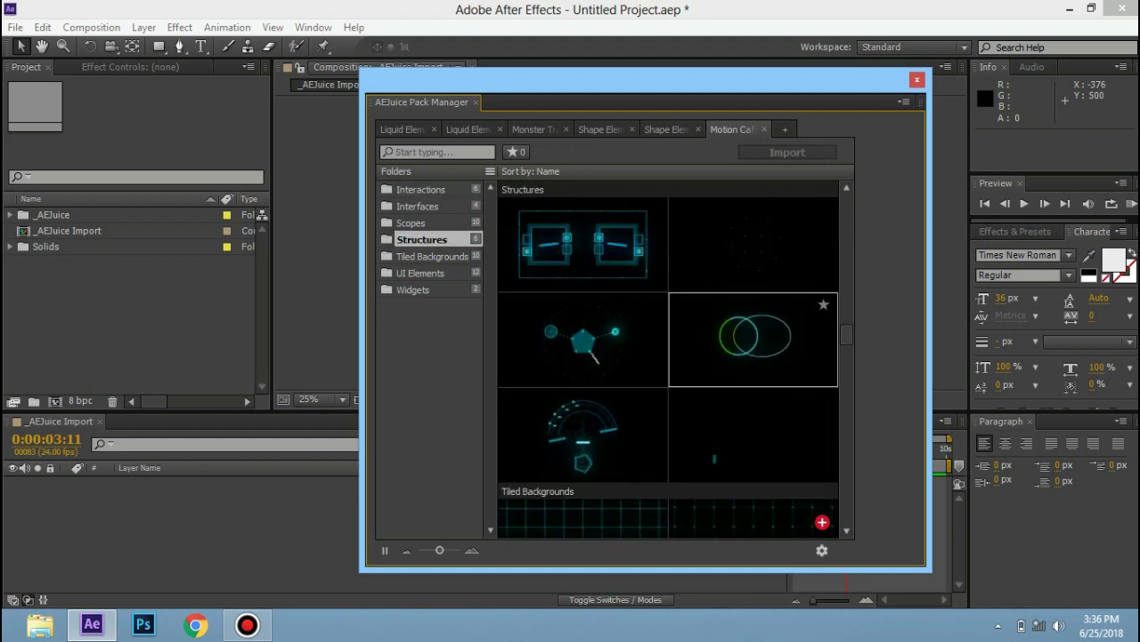
scroll(753, 339, down, 5)
click(785, 130)
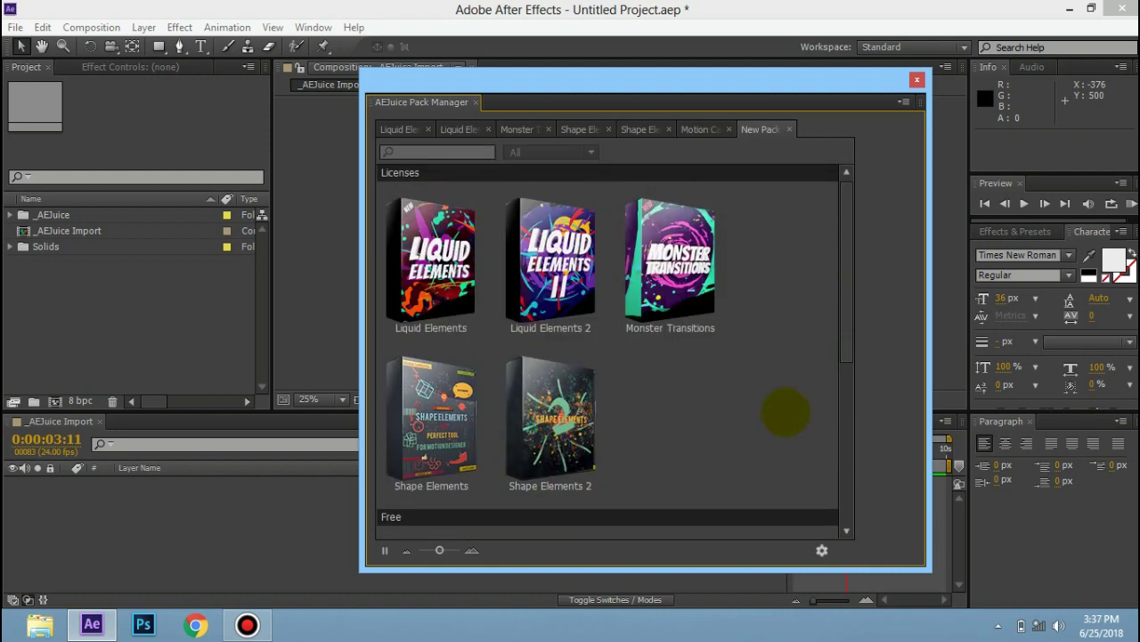